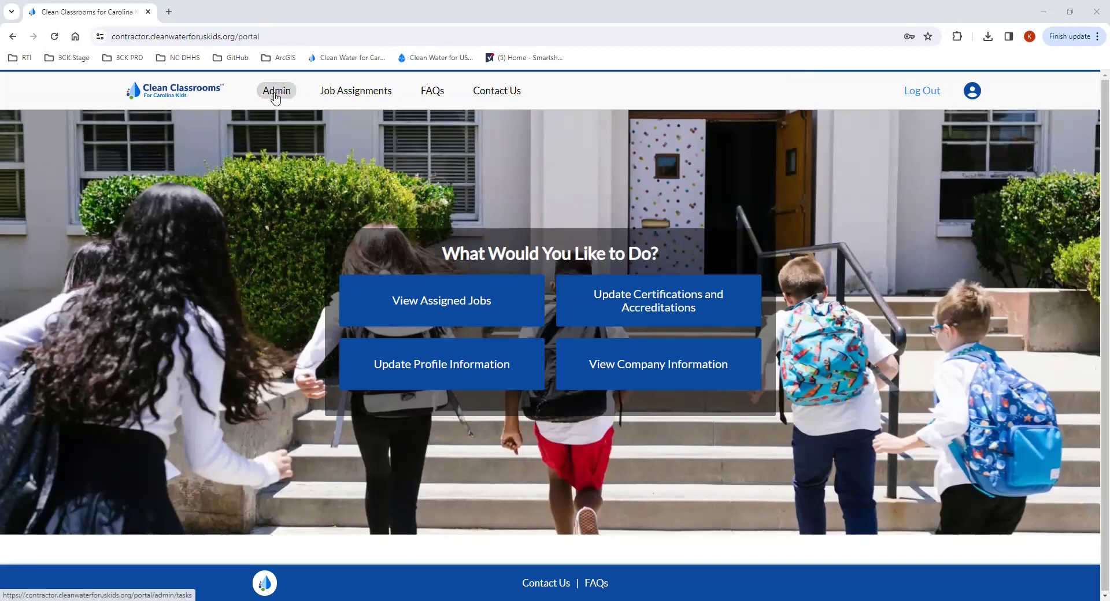
Open the Invoices page in the admin area and refresh the invoice list.
click(276, 97)
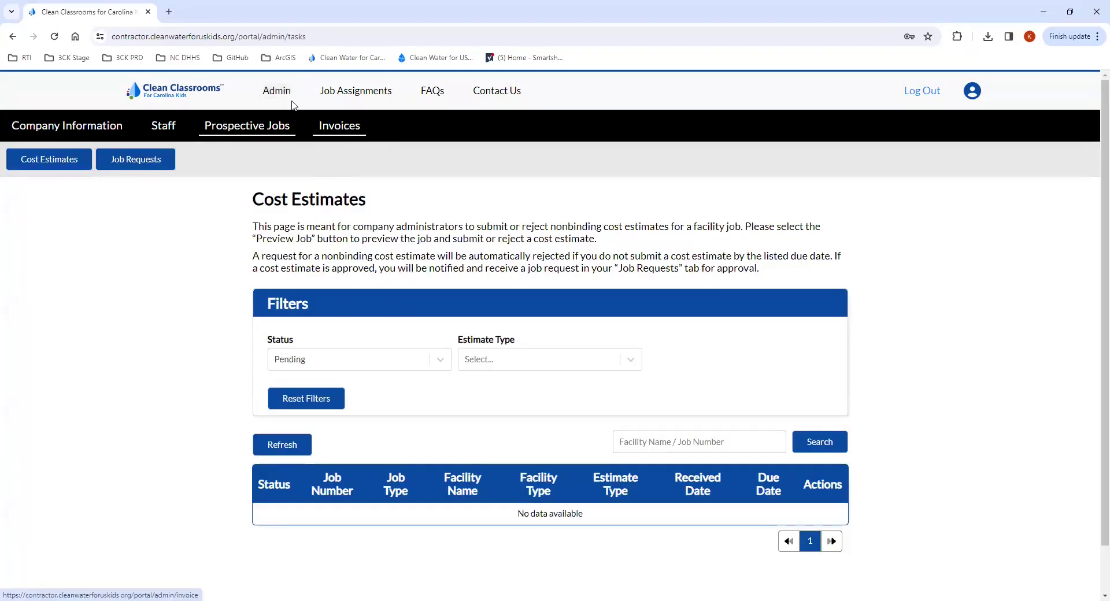
click(329, 129)
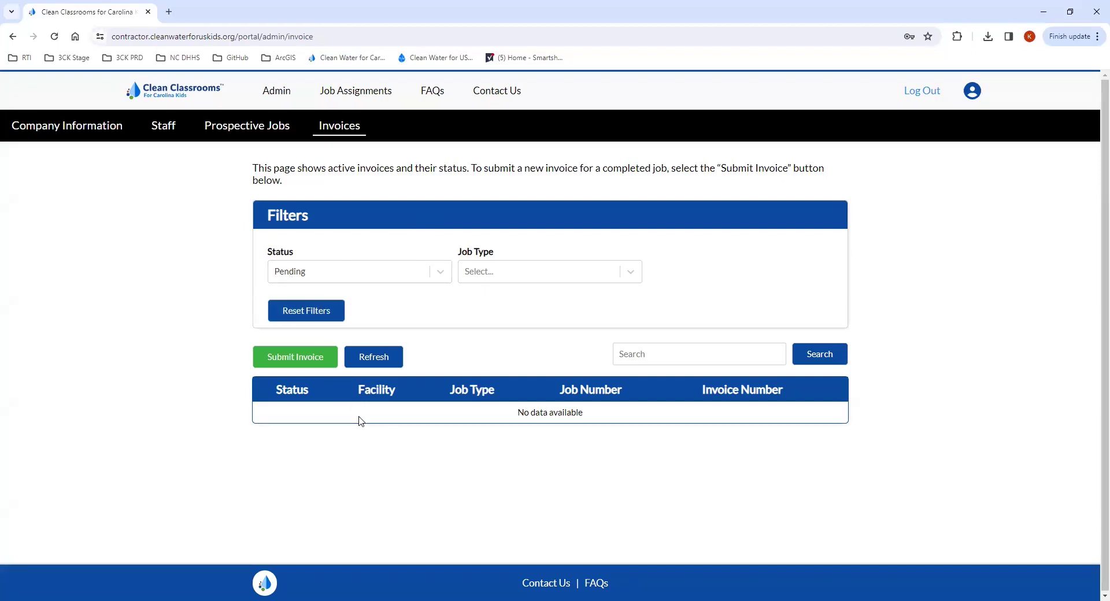
click(370, 357)
Filter the invoice list by the Under Review status and by the Approved status to view the matching invoices.
click(324, 274)
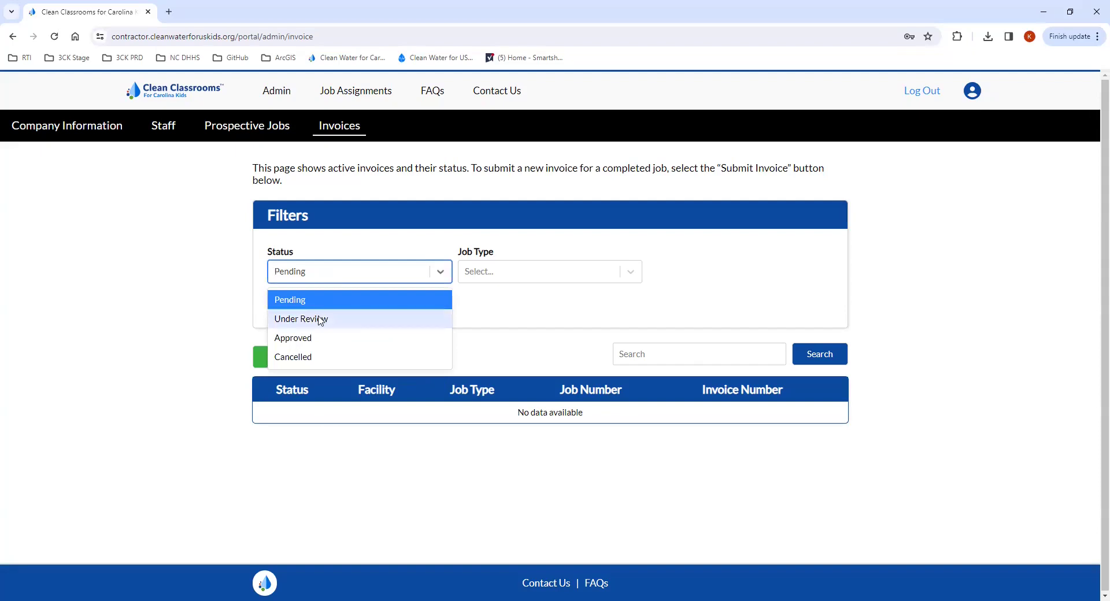
click(320, 321)
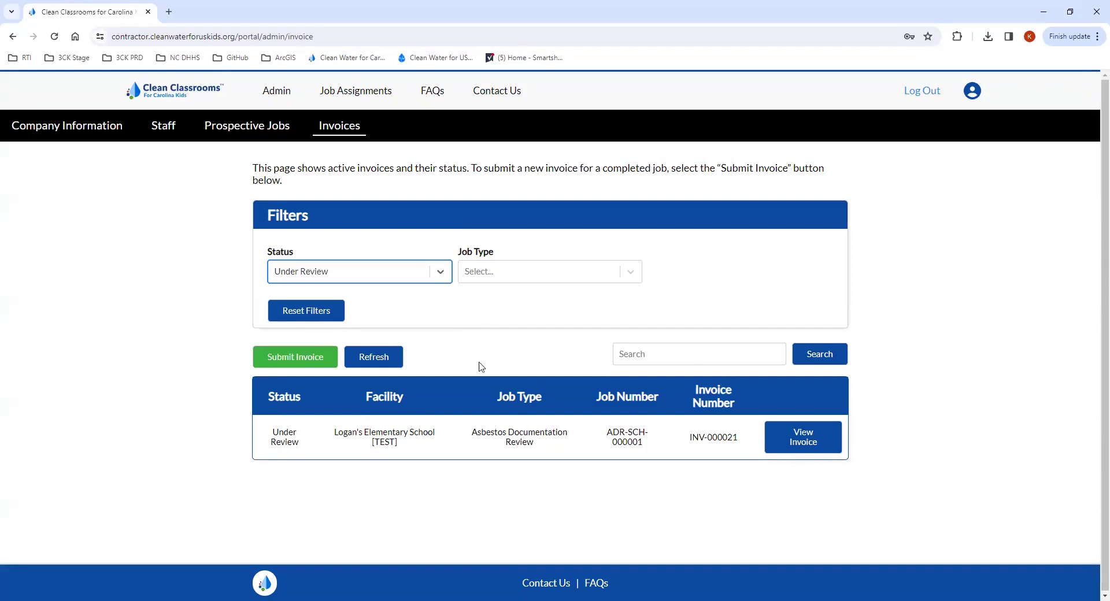
click(368, 278)
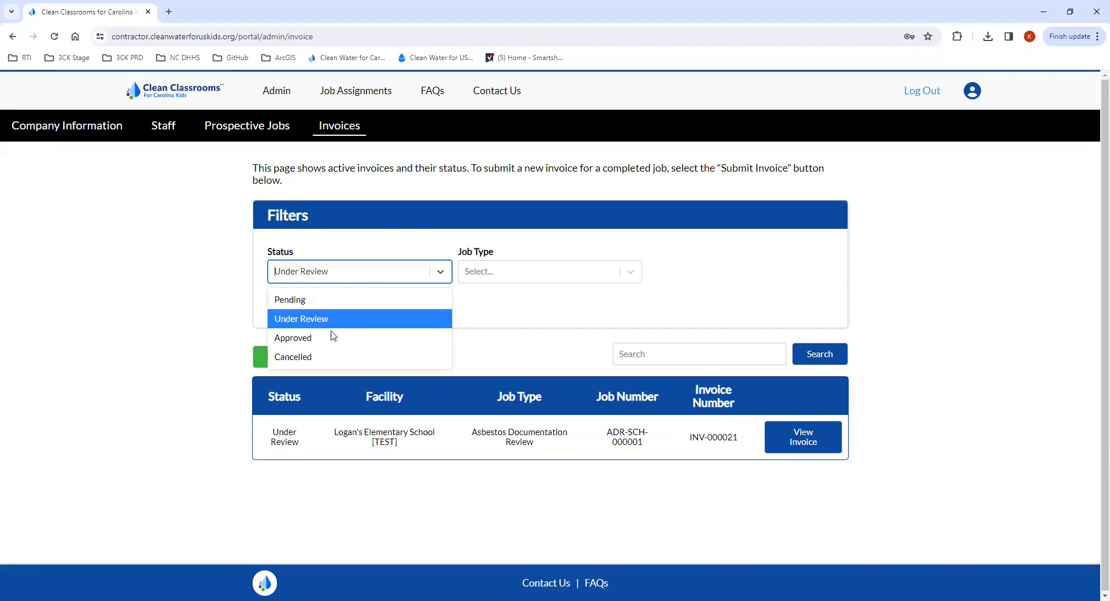
click(331, 338)
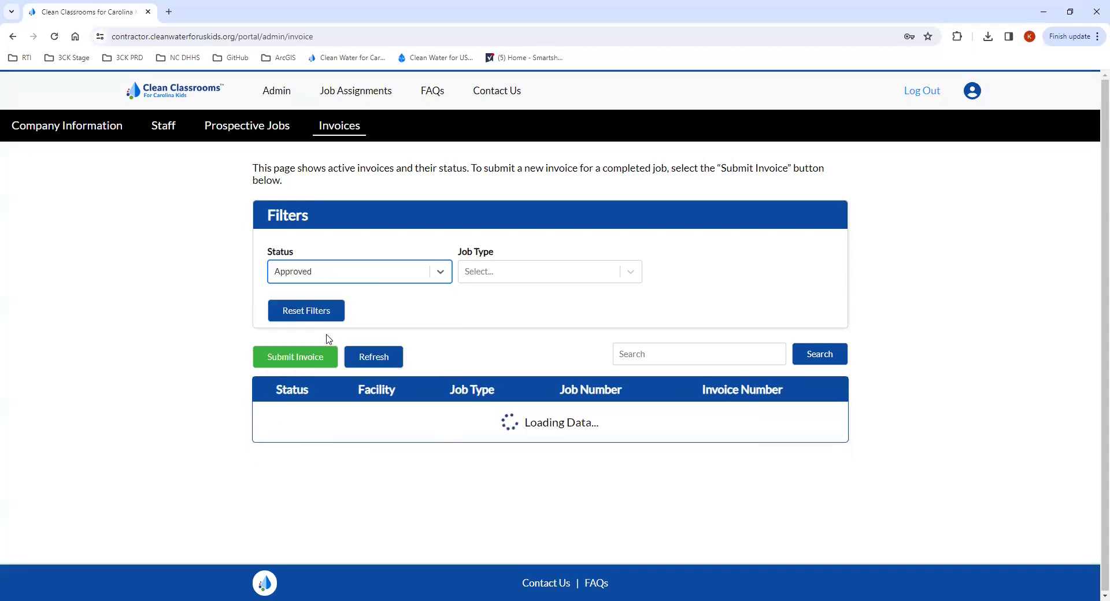
click(317, 281)
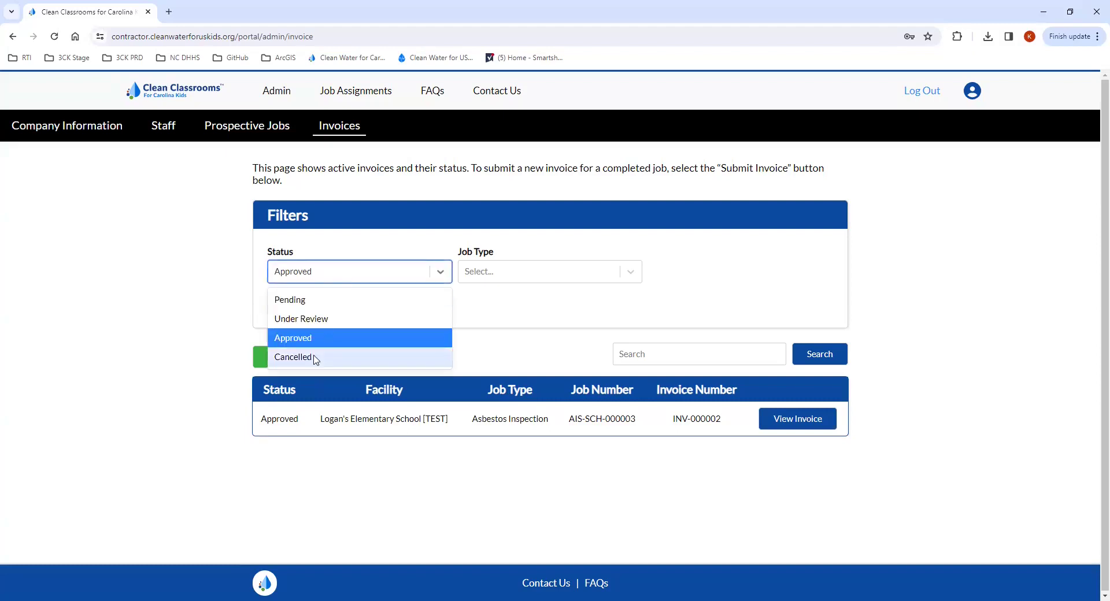
click(468, 306)
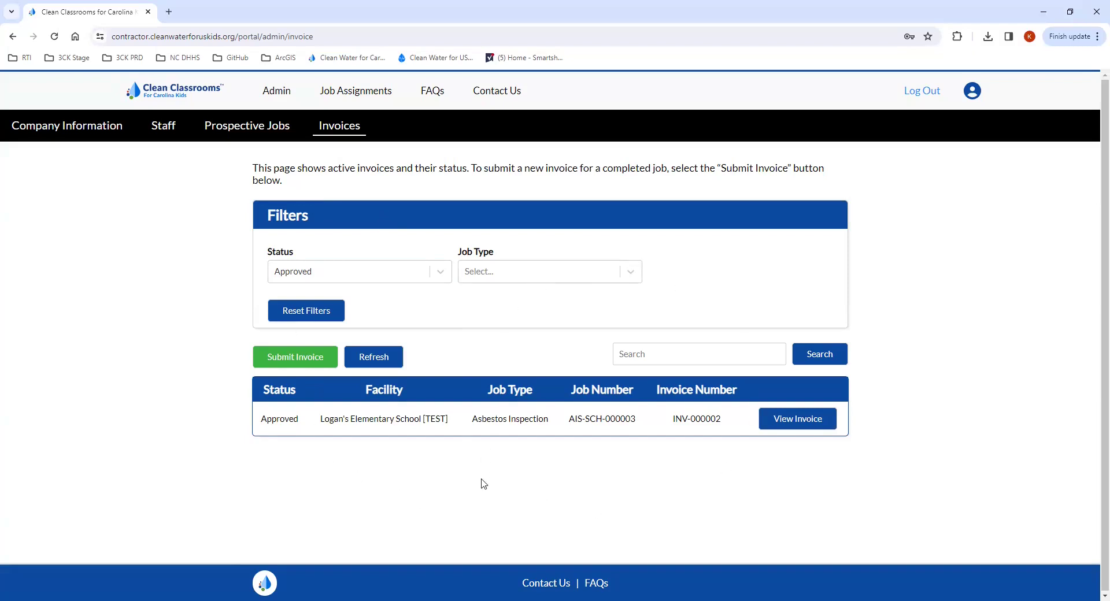
Start a new invoice for the completed asbestos inspection job at RTI's Child Care Facility [TEST] and confirm.
click(305, 359)
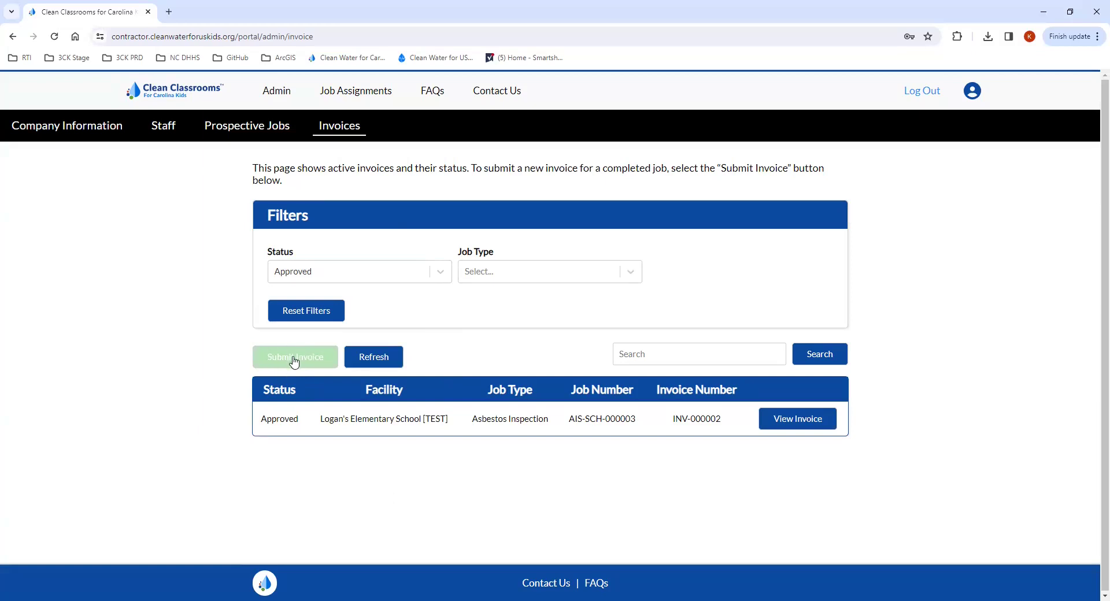
click(296, 360)
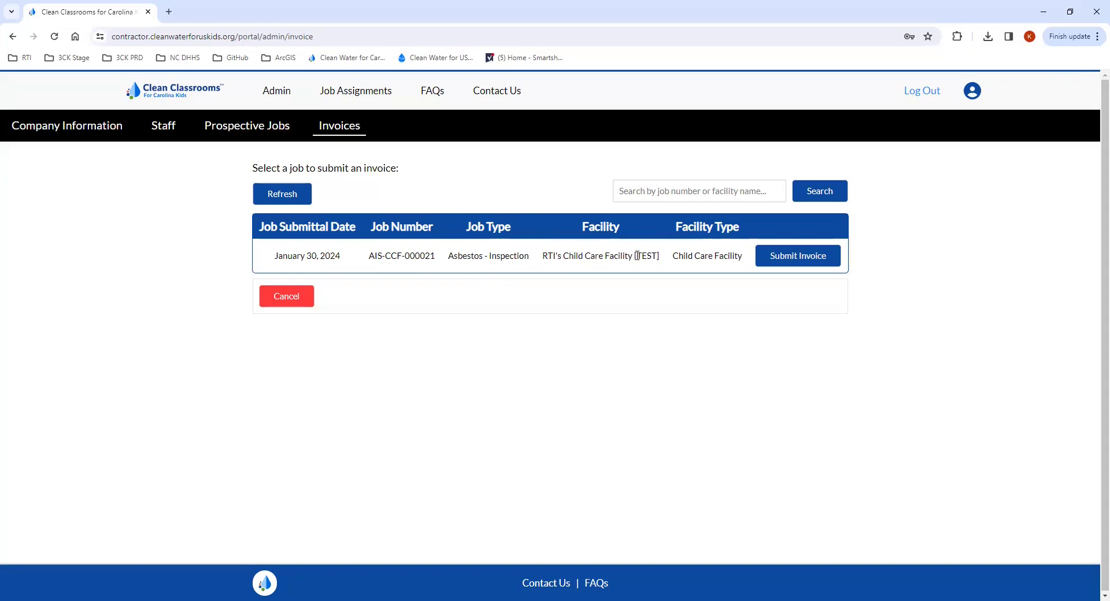
click(792, 257)
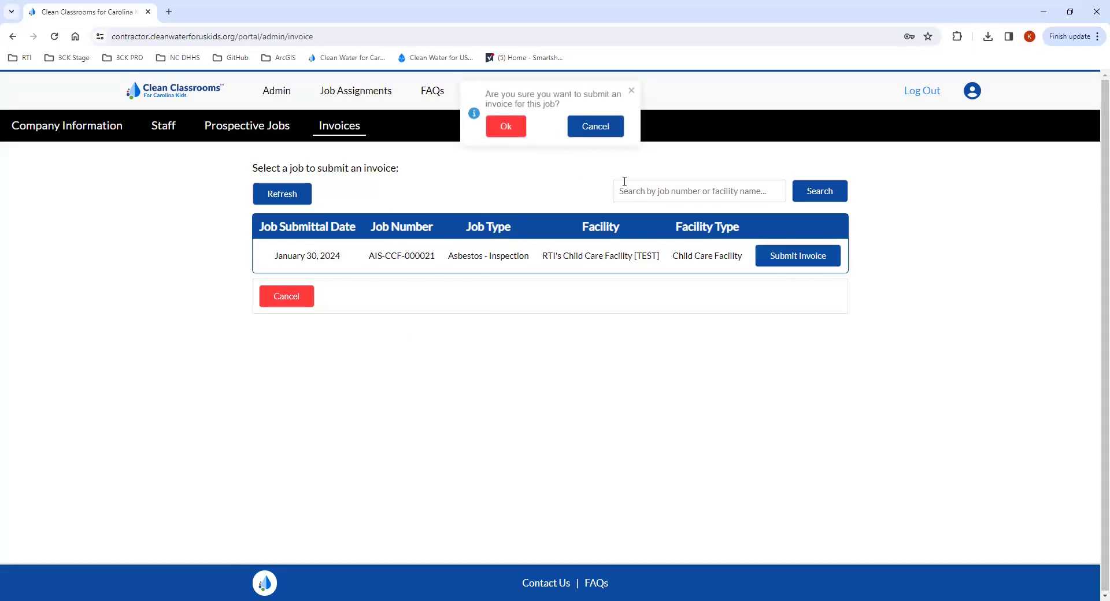
click(511, 133)
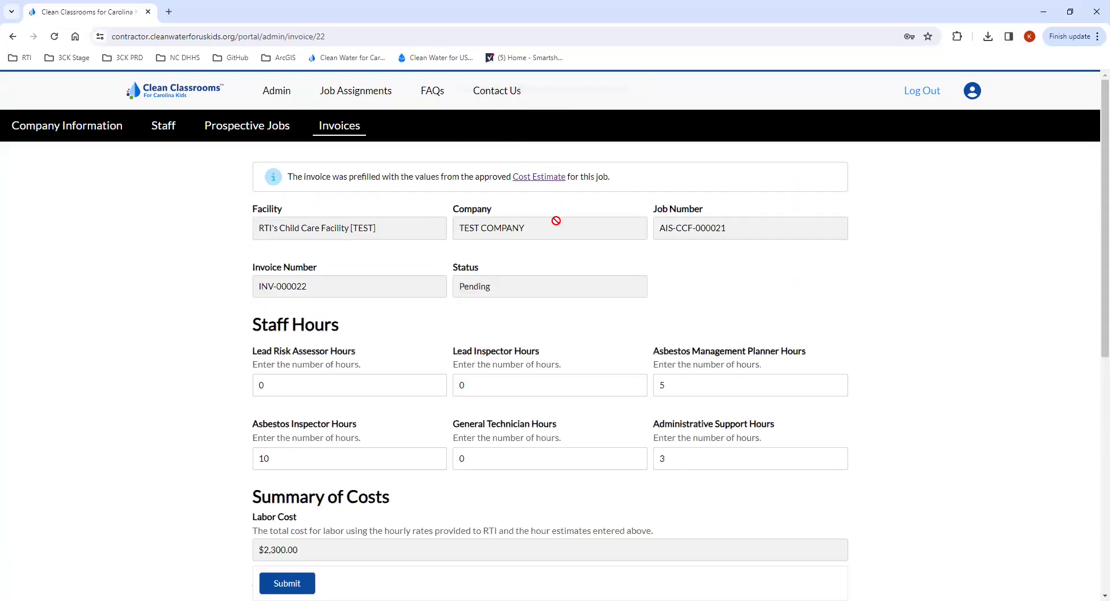
Open the approved cost estimate linked from the invoice, examine its staff hours and costs, and return to the invoice.
scroll(563, 223, down, 1)
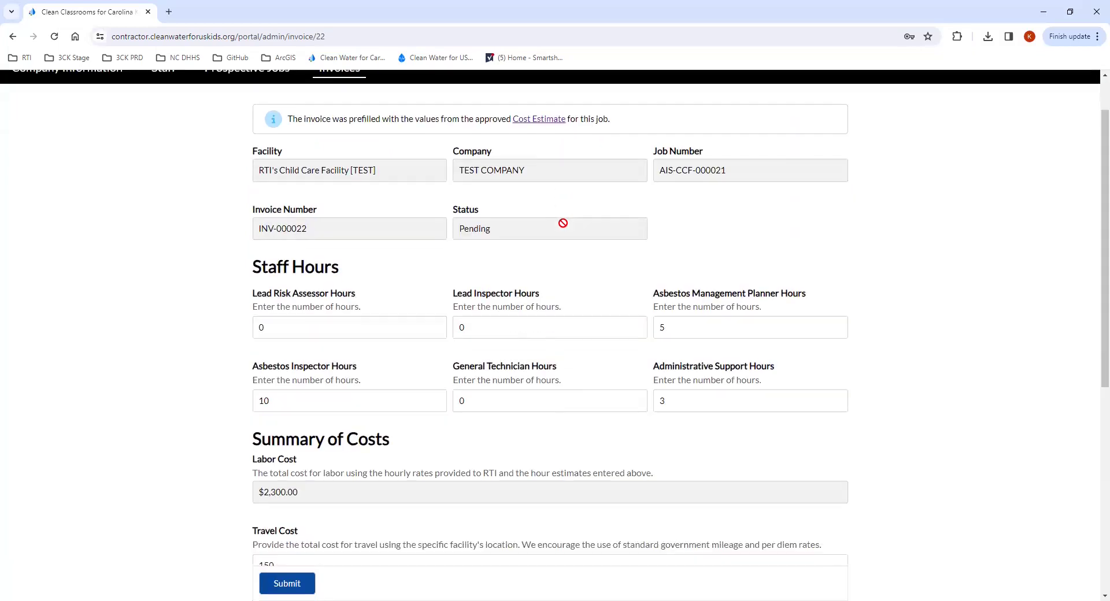
scroll(558, 218, down, 1)
scroll(558, 218, up, 1)
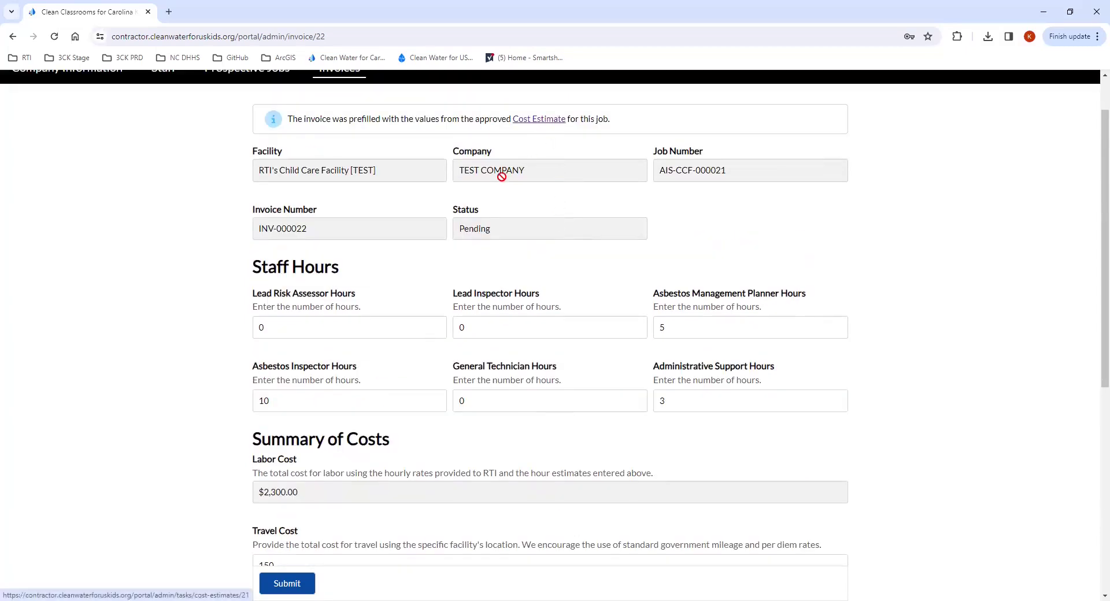
scroll(487, 316, down, 1)
scroll(487, 316, down, 1)
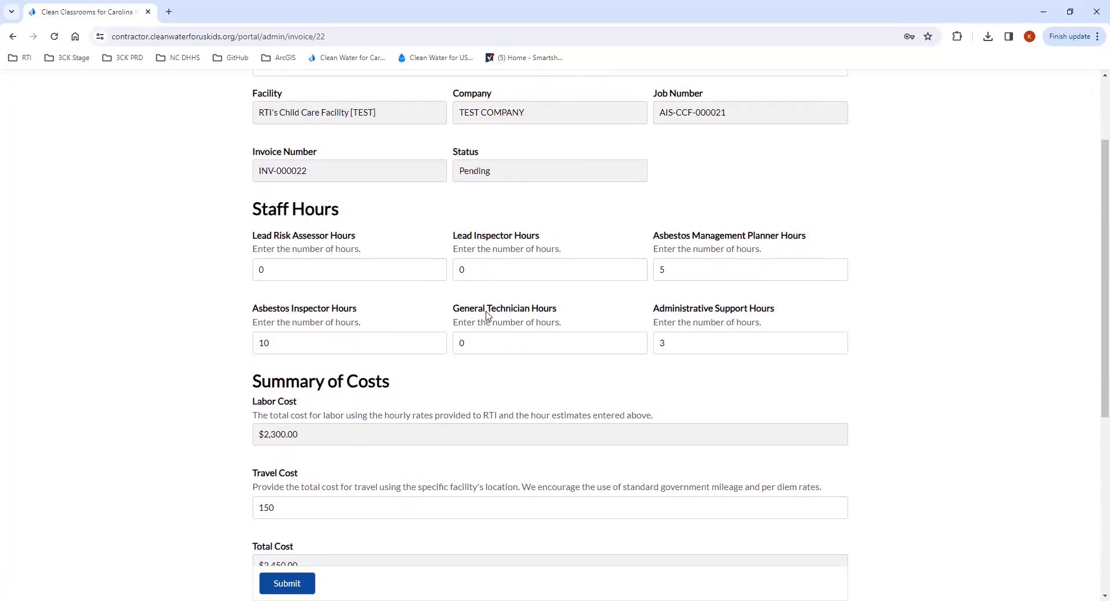
scroll(487, 315, up, 1)
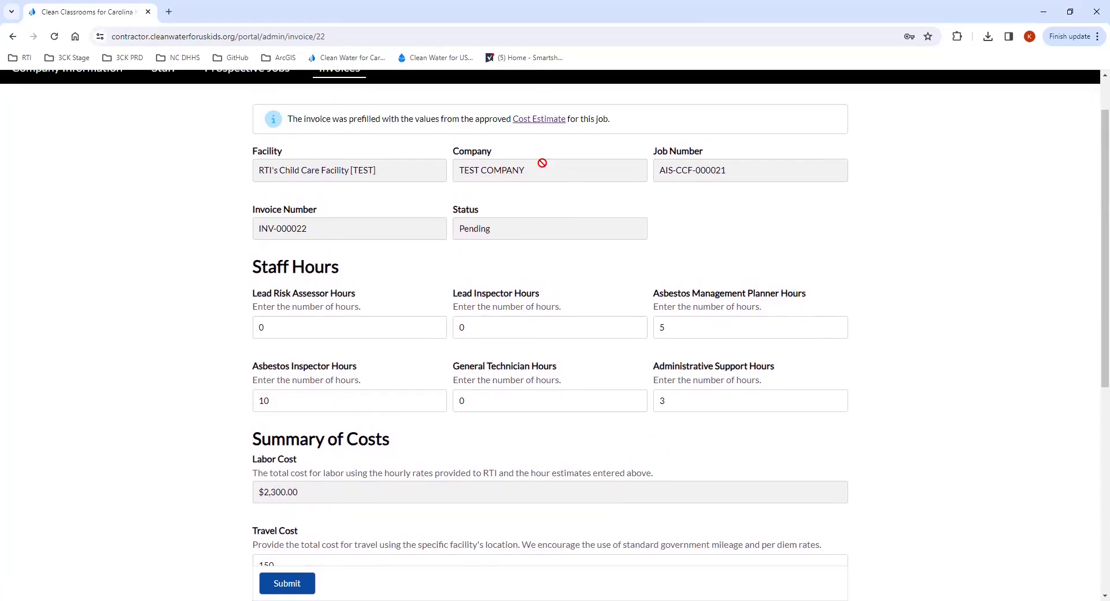
click(537, 122)
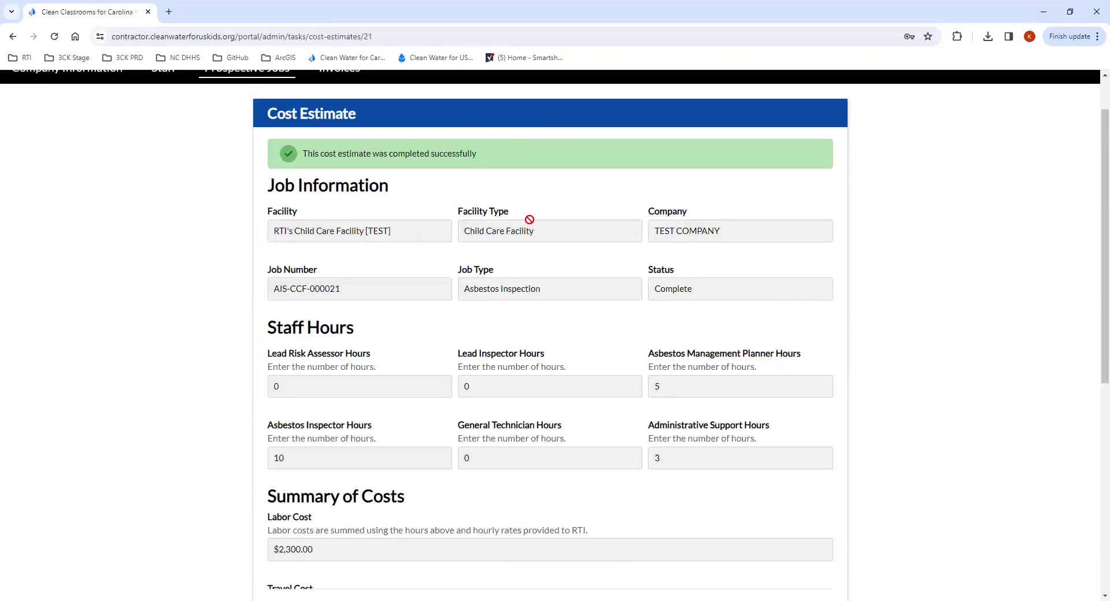
scroll(529, 223, down, 5)
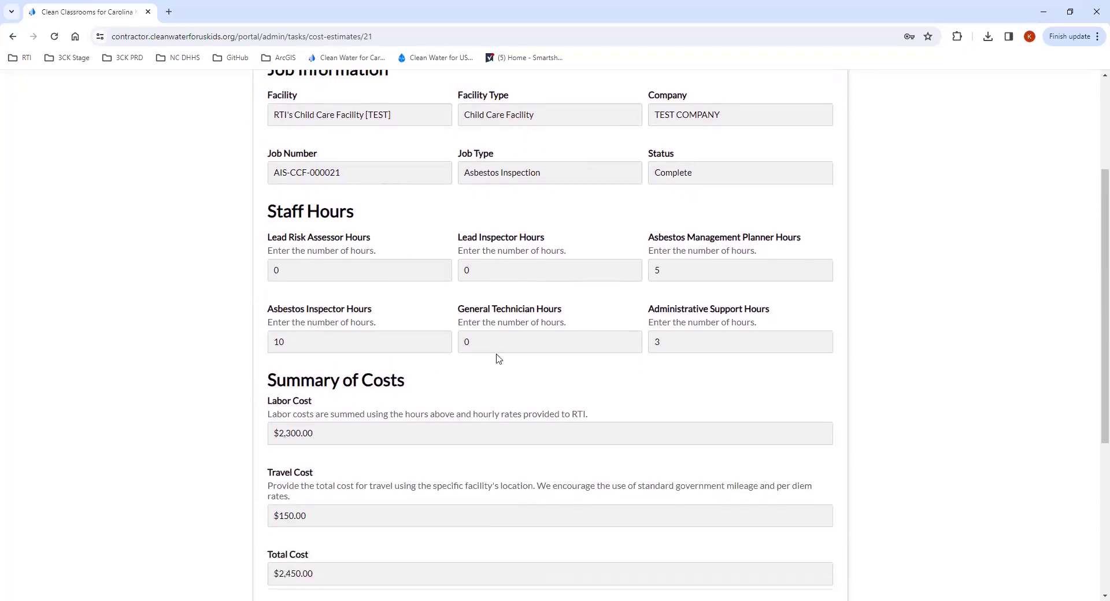
scroll(515, 340, up, 4)
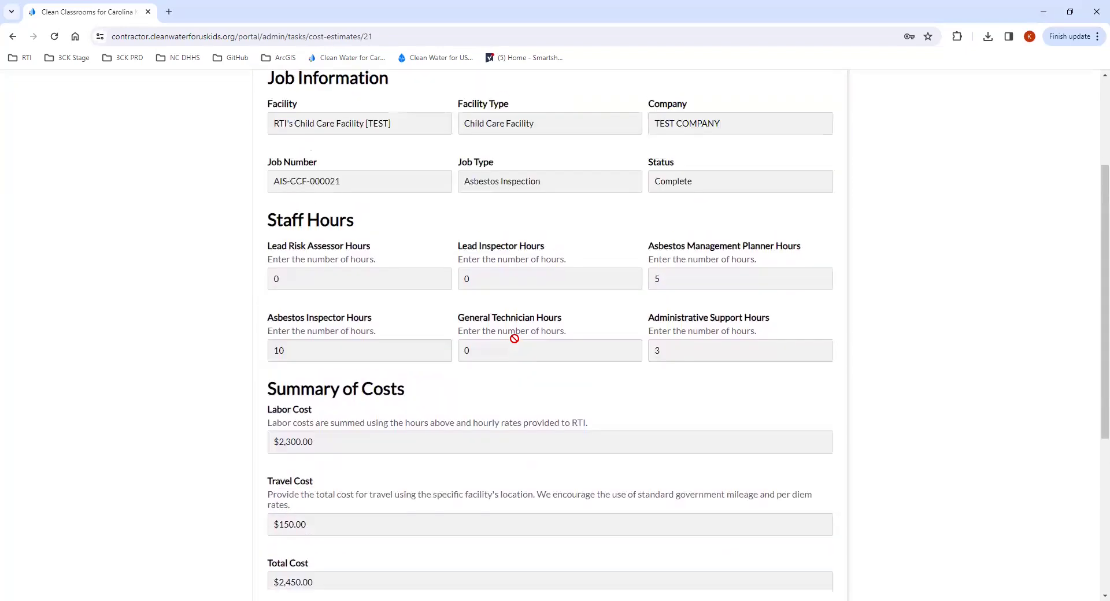
click(13, 36)
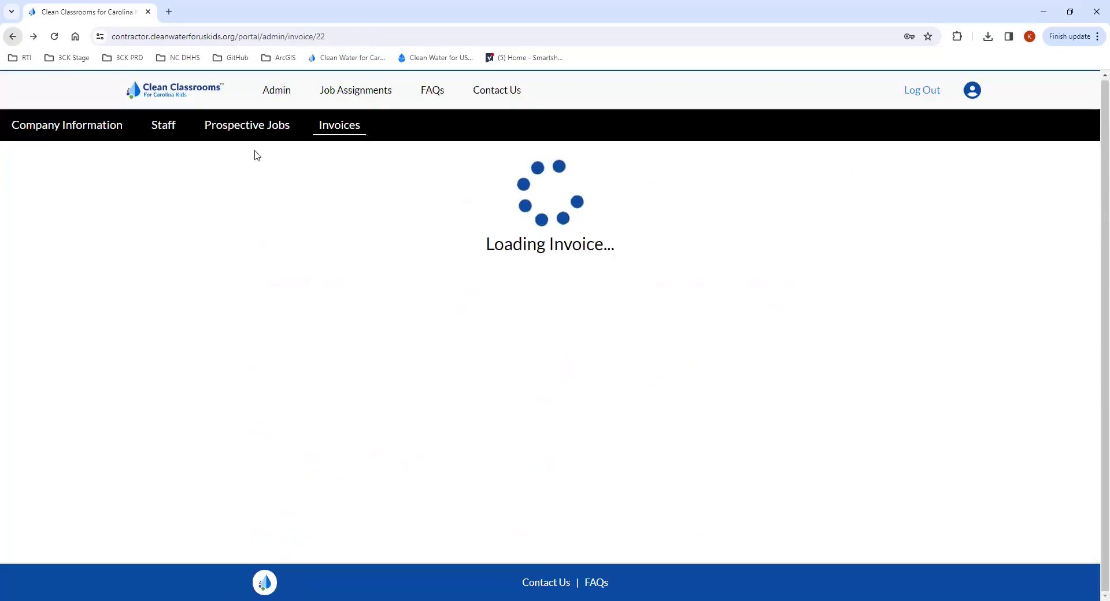
Review the invoice's prefilled staff hours, labor, travel and total costs, and the documentation and comments sections.
click(566, 279)
scroll(479, 188, up, 2)
scroll(581, 269, down, 2)
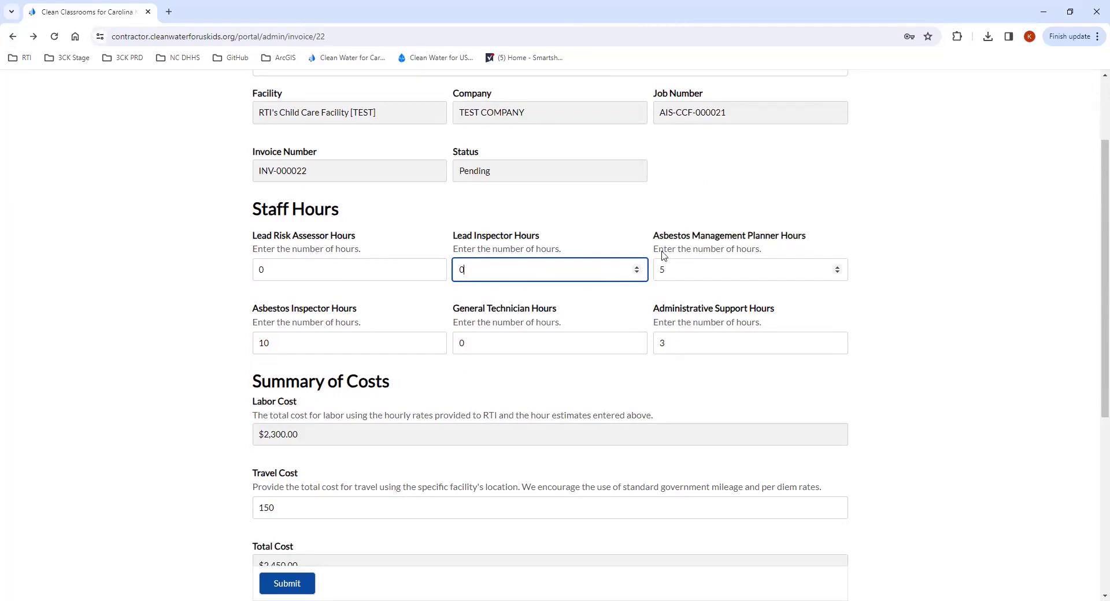
scroll(584, 283, down, 1)
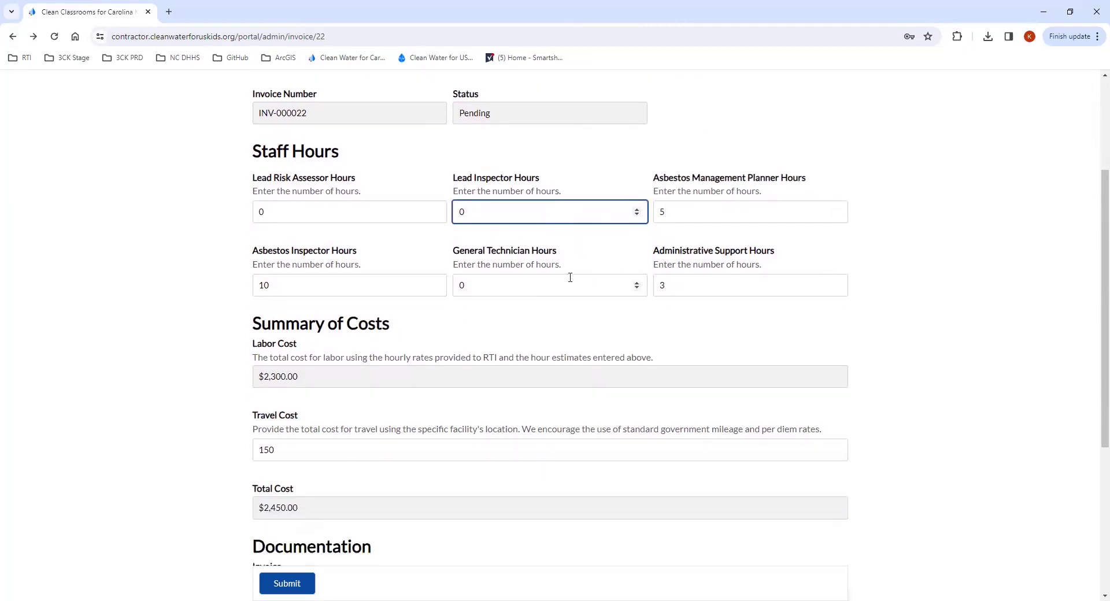
scroll(485, 369, down, 1)
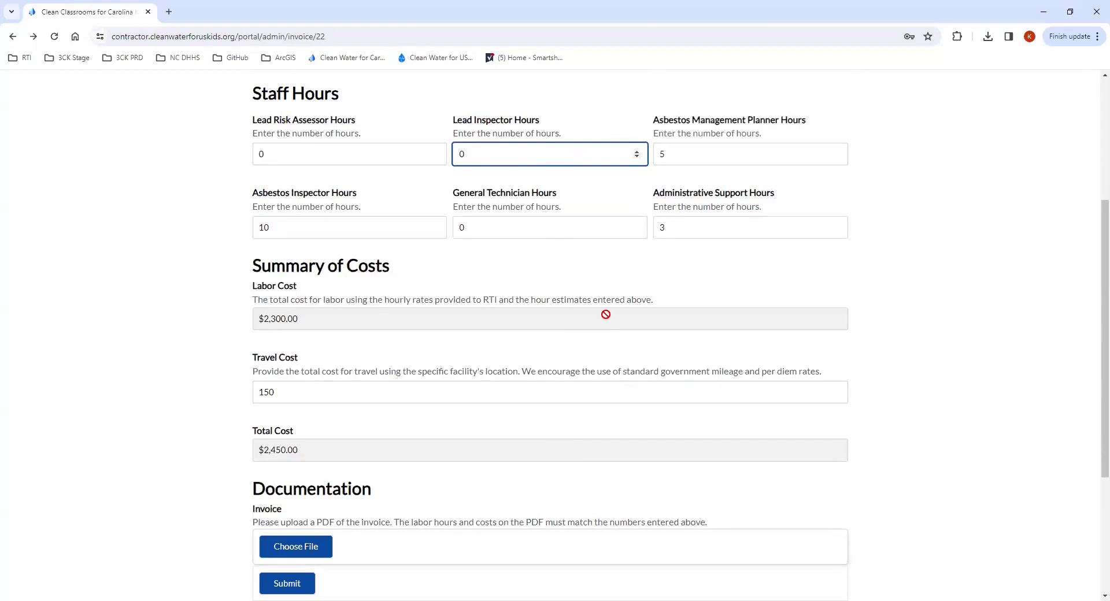
scroll(604, 314, up, 1)
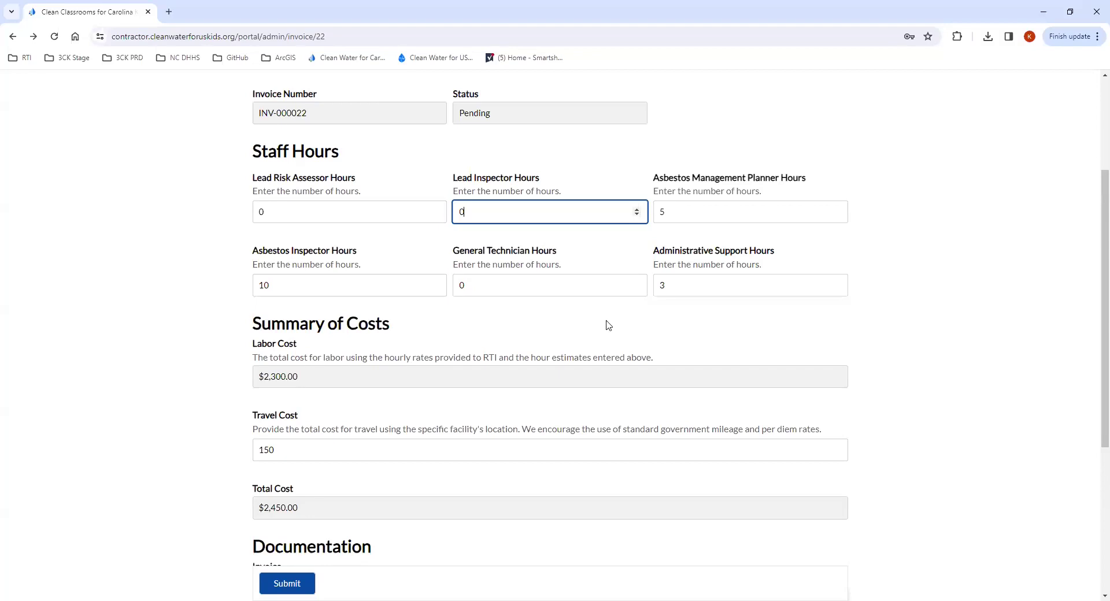
scroll(608, 325, up, 2)
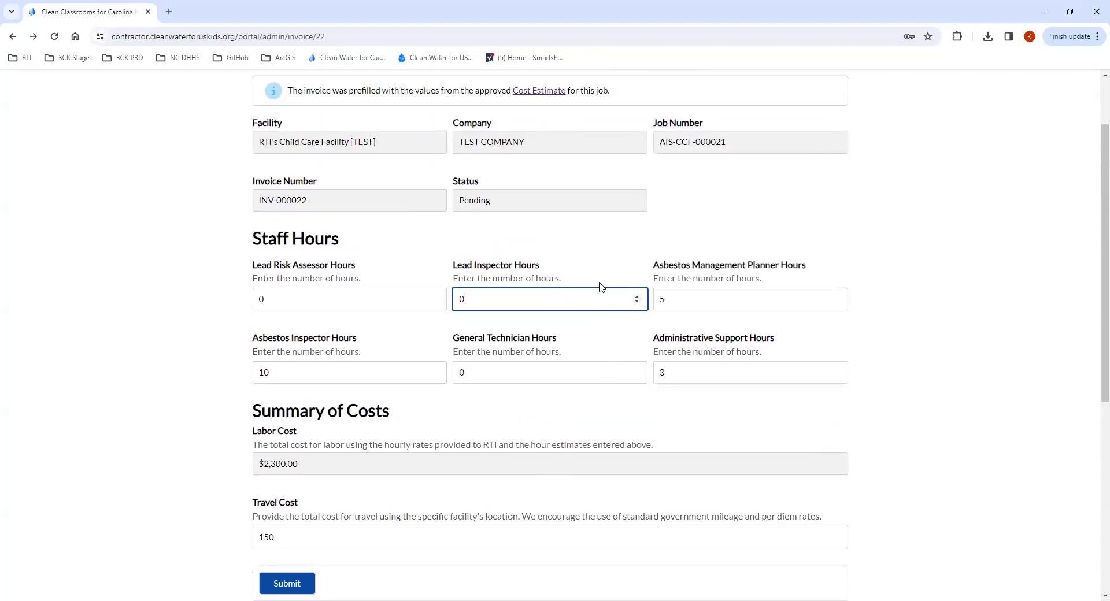
scroll(602, 288, down, 2)
scroll(584, 327, down, 1)
scroll(558, 322, down, 1)
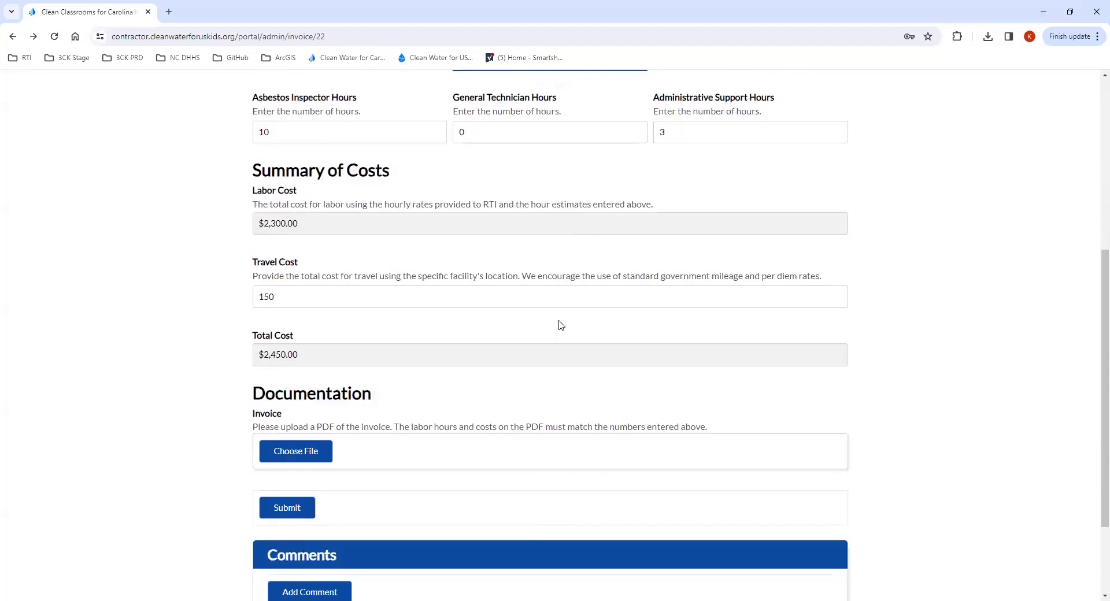
scroll(559, 324, up, 1)
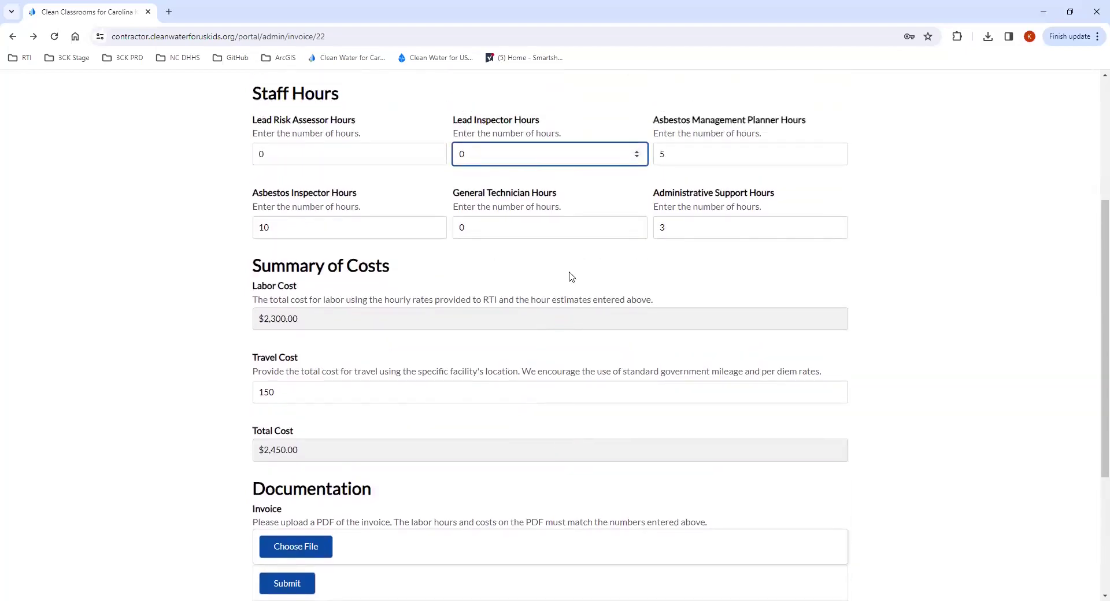
scroll(570, 276, down, 3)
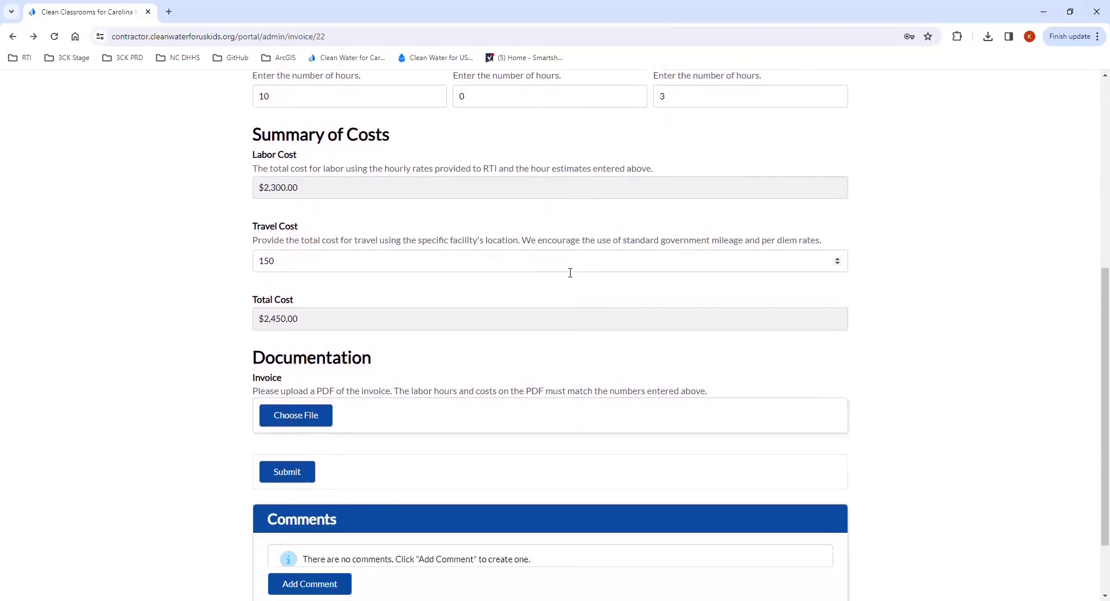
scroll(425, 344, up, 1)
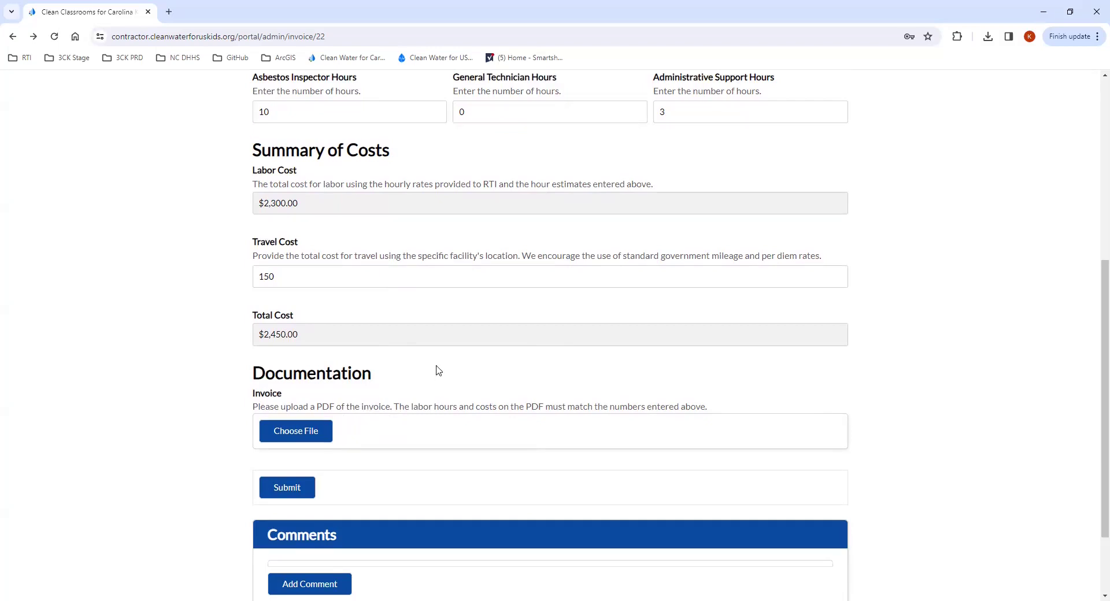
scroll(449, 379, up, 2)
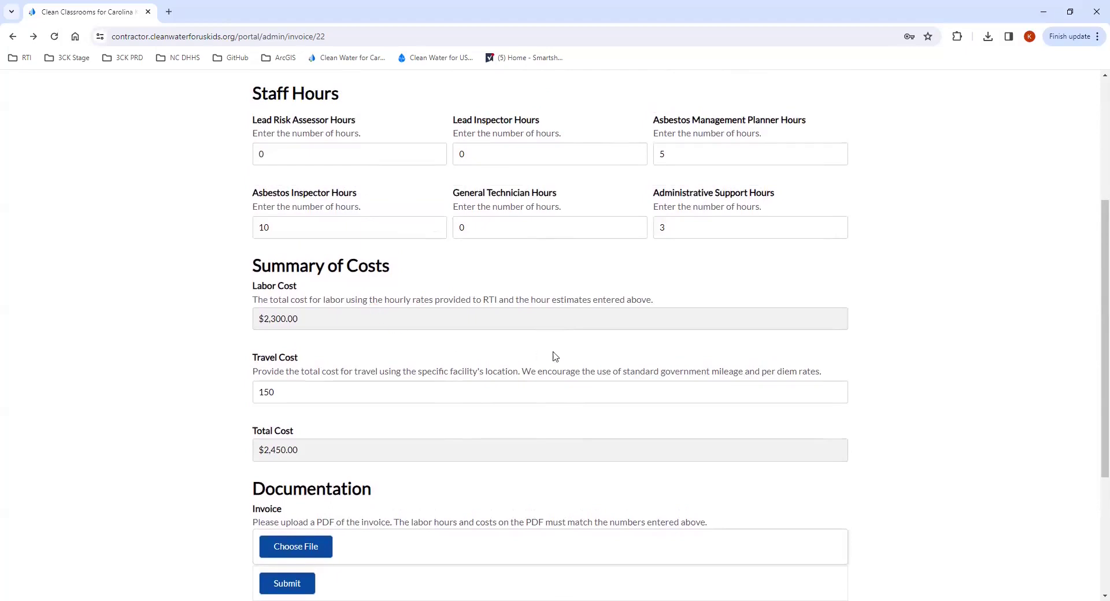
Attach scans (85).pdf as the invoice document in the Documentation section.
scroll(526, 352, down, 3)
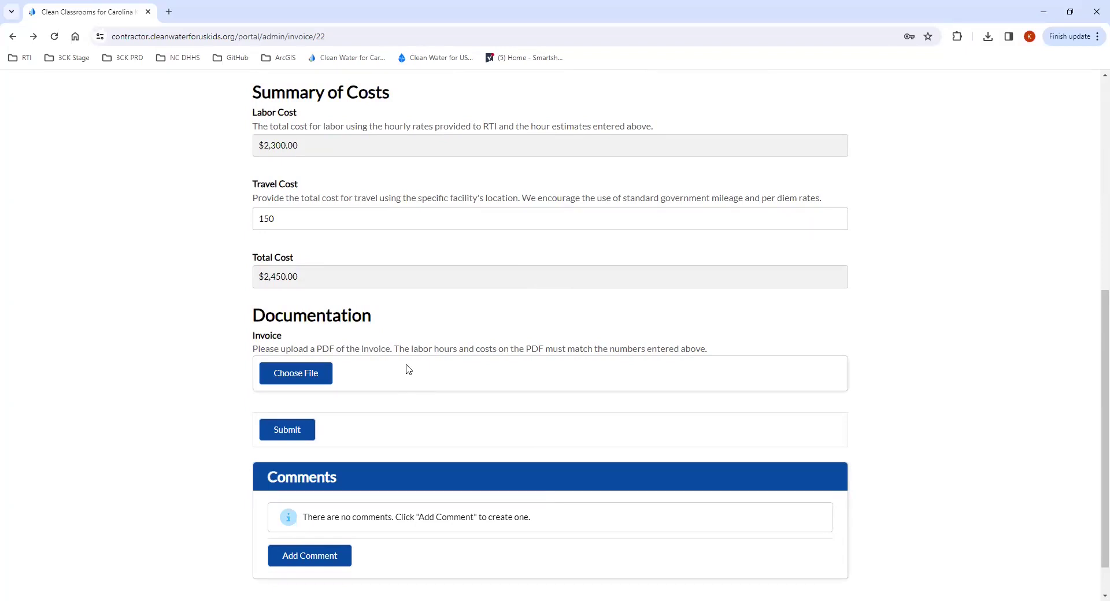
click(309, 377)
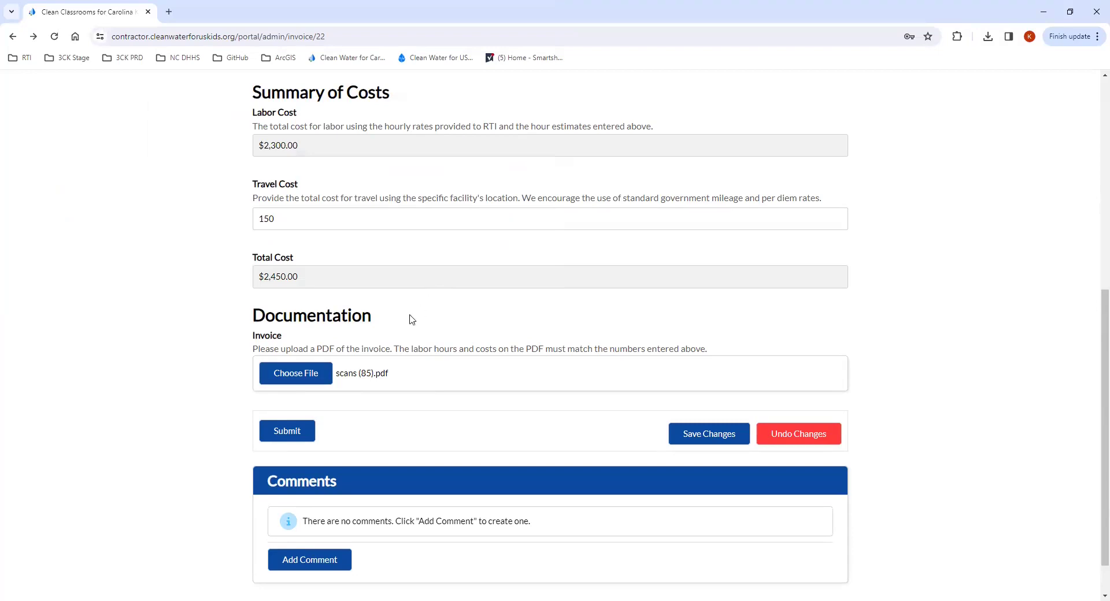
scroll(402, 394, up, 2)
scroll(376, 410, down, 3)
Save the invoice changes, submit the invoice for review and confirm the submission.
click(696, 437)
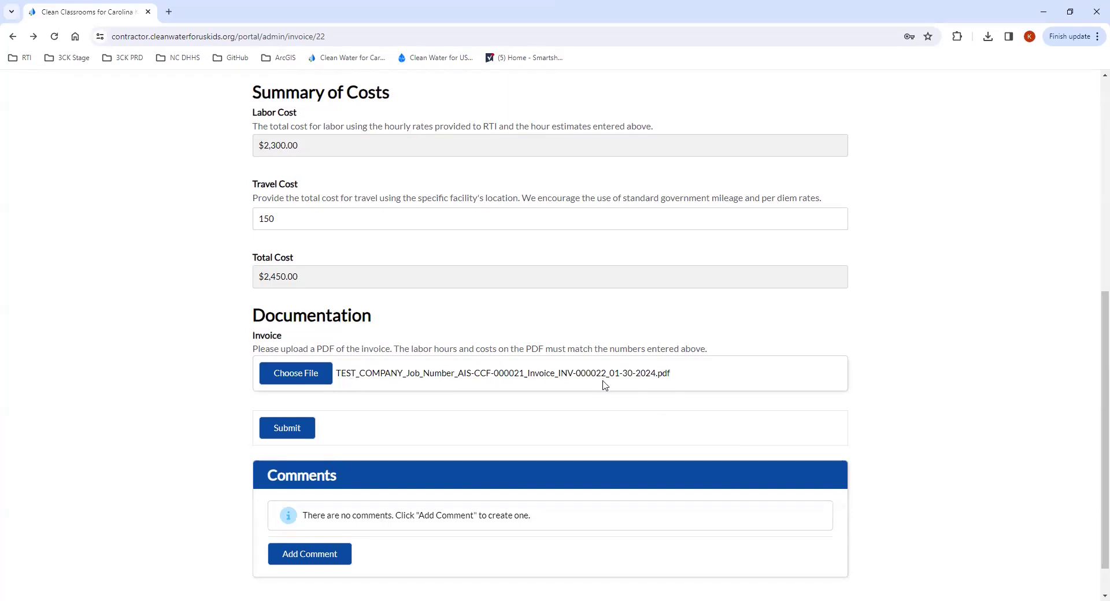
click(301, 434)
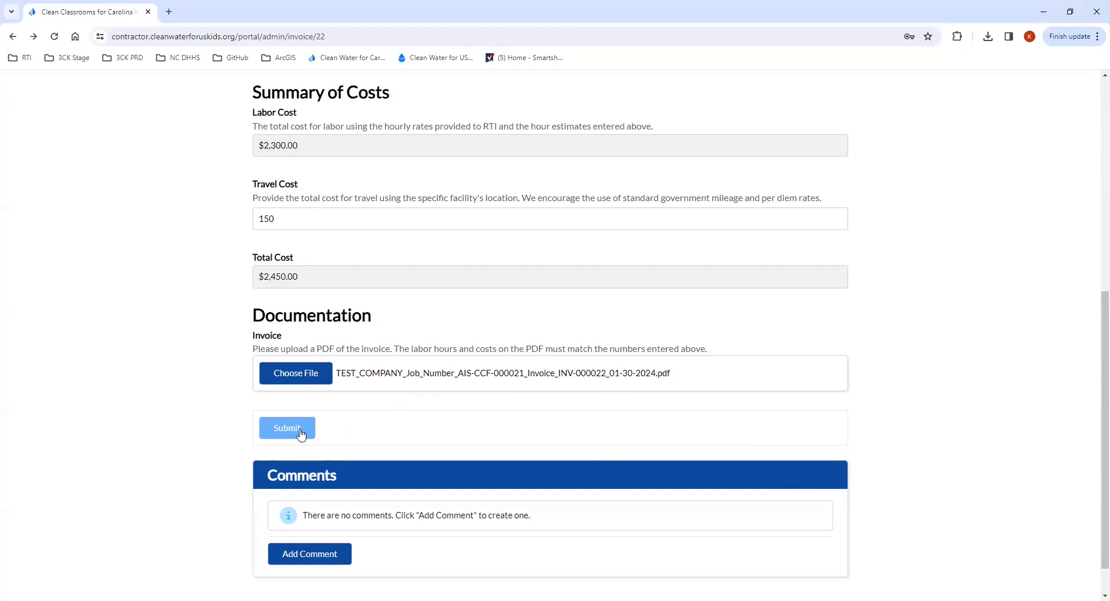
click(509, 149)
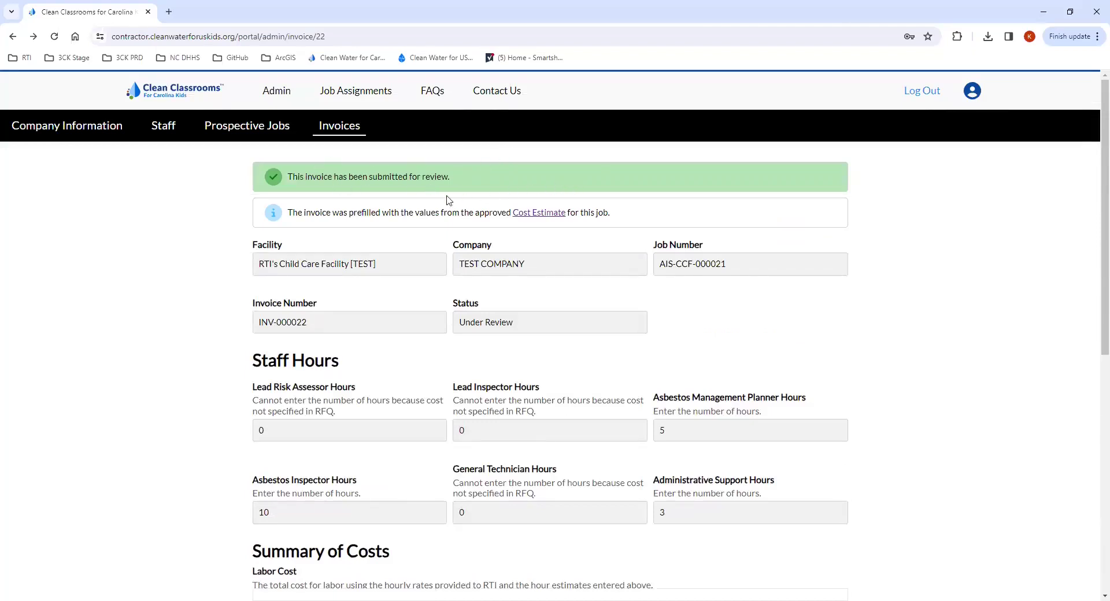
Return to the invoices list, refresh it and filter it by the Under Review status.
click(11, 38)
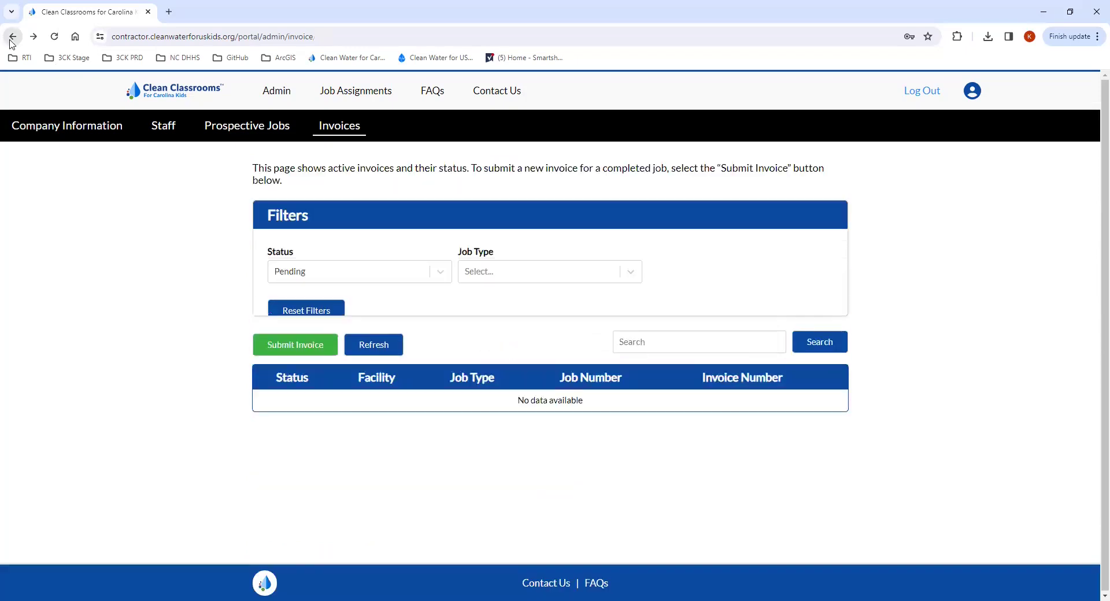
click(371, 366)
click(330, 272)
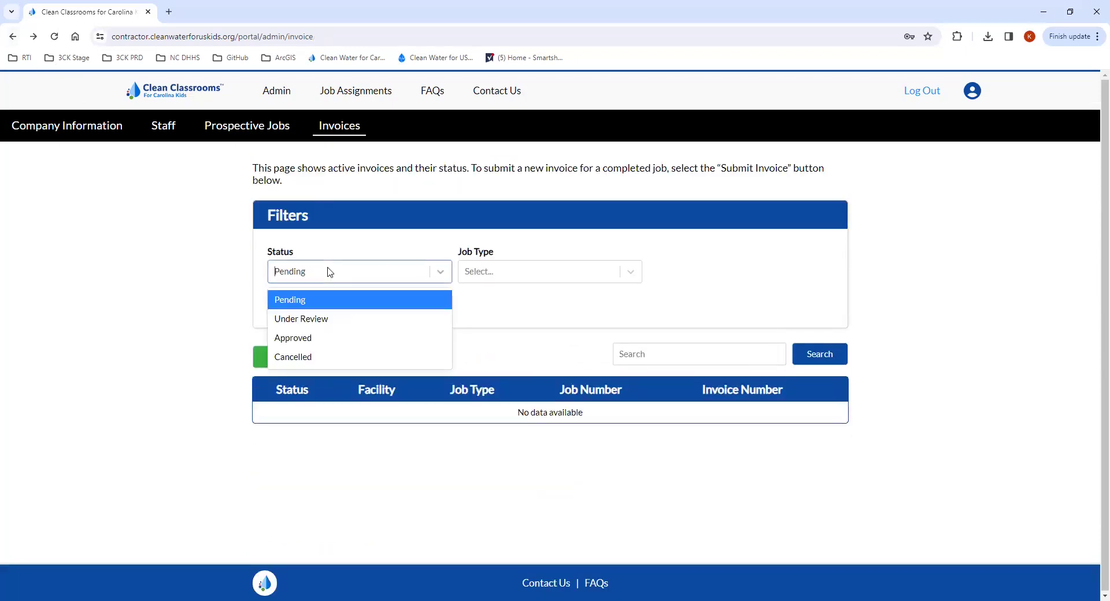
click(319, 319)
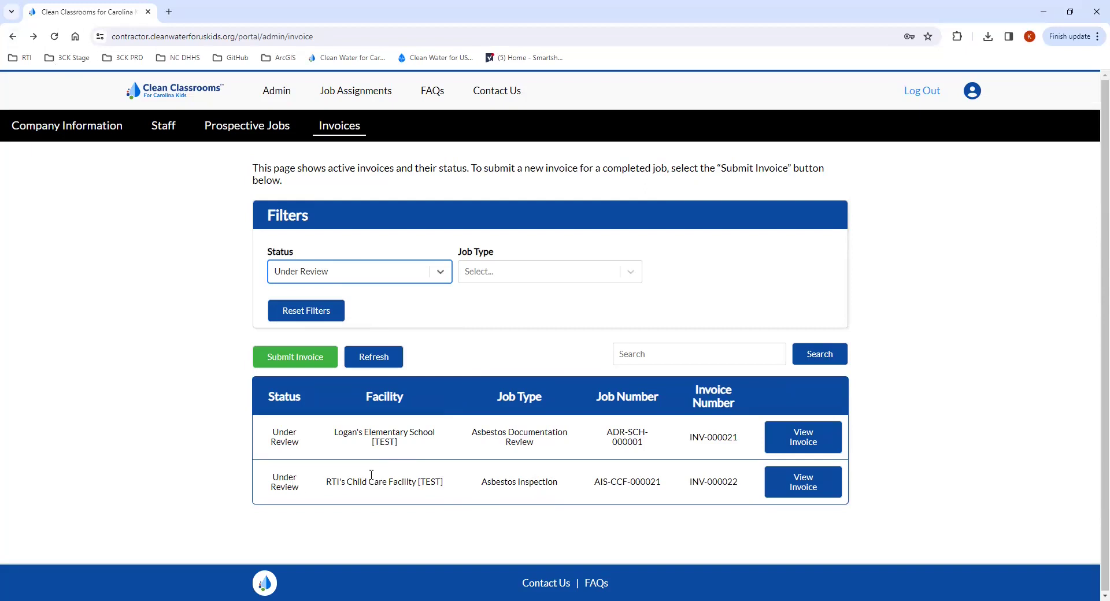
click(584, 21)
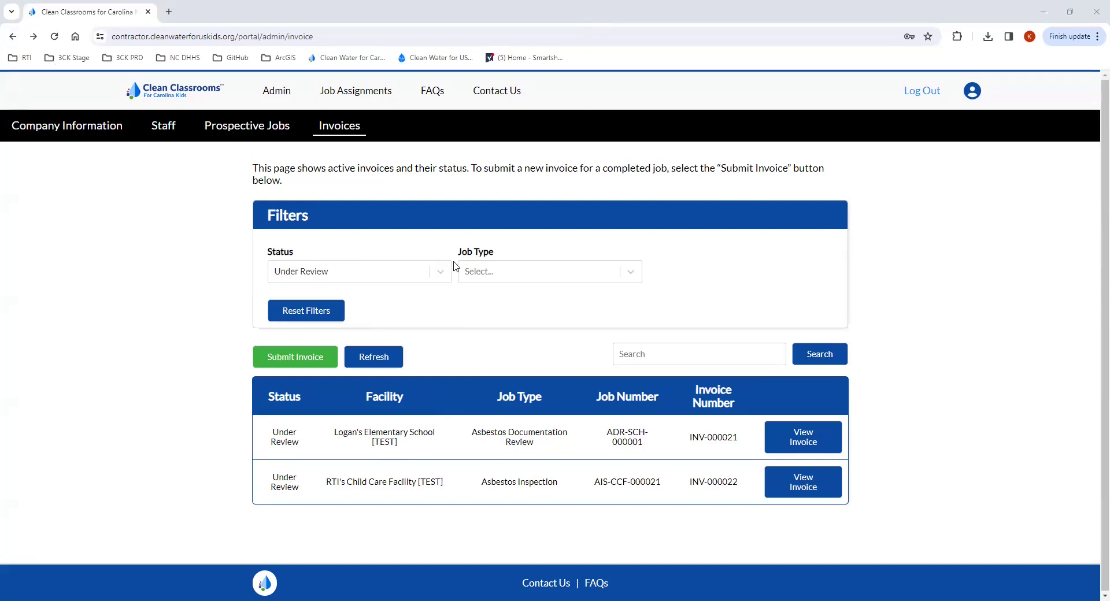
Filter the invoices list by the Pending status and then by the Approved status.
click(375, 276)
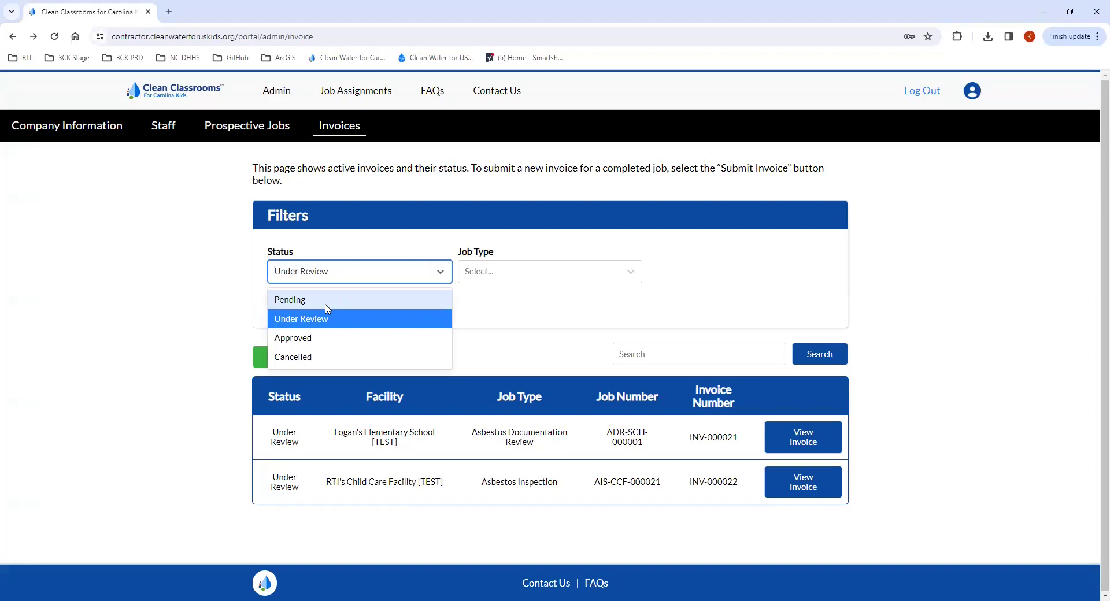
click(328, 301)
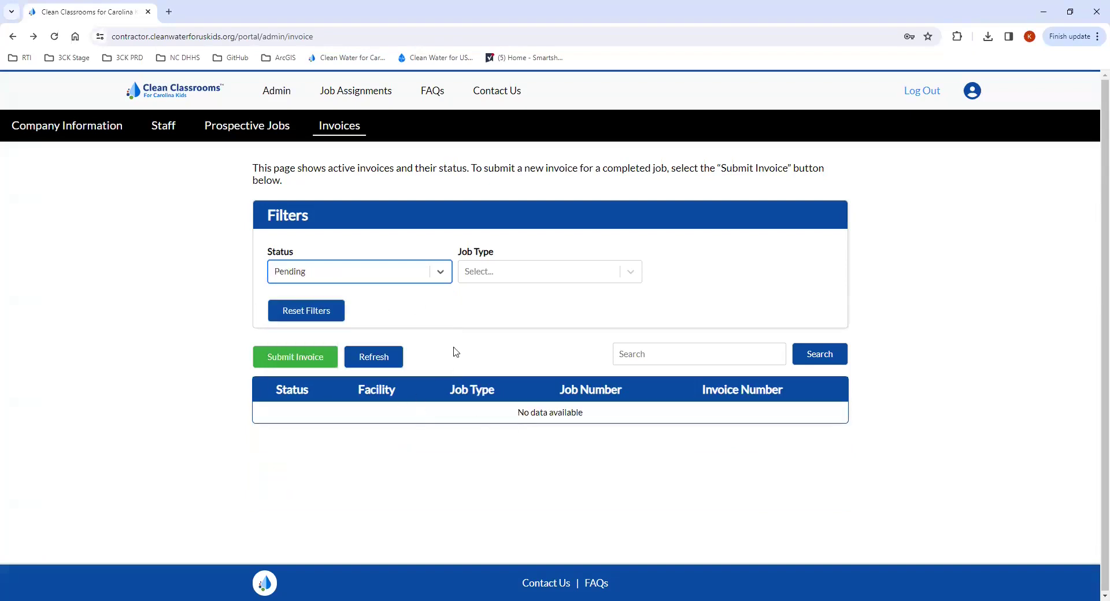
click(392, 280)
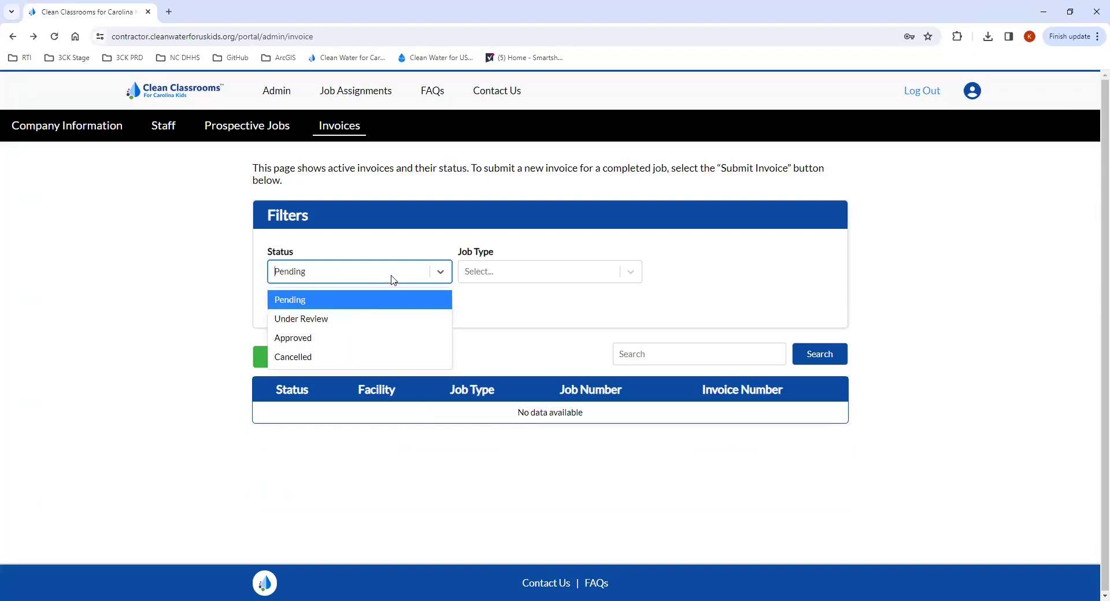
click(322, 341)
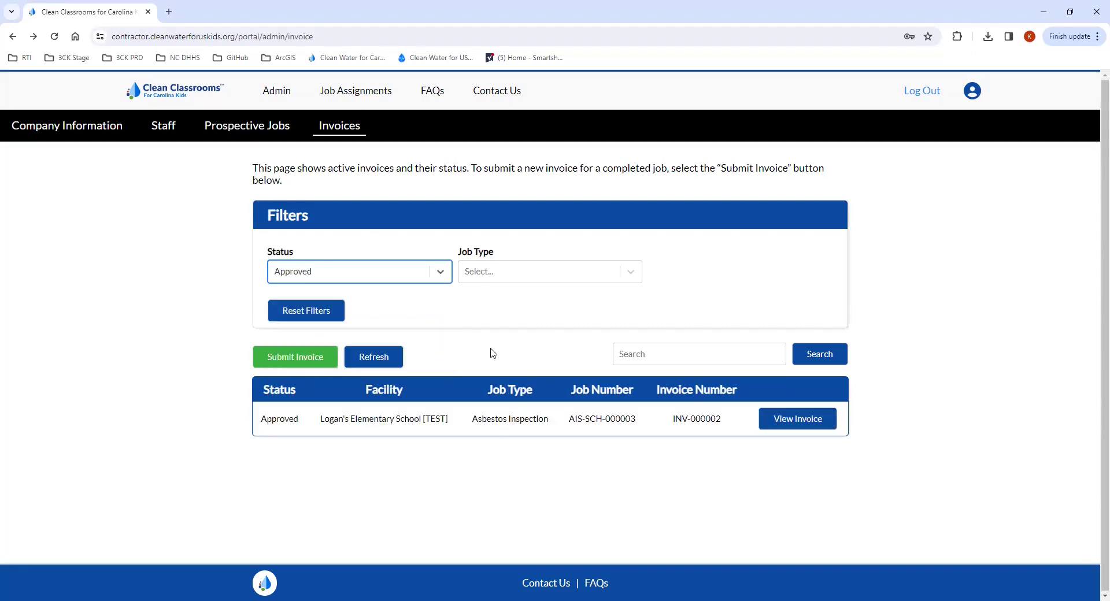